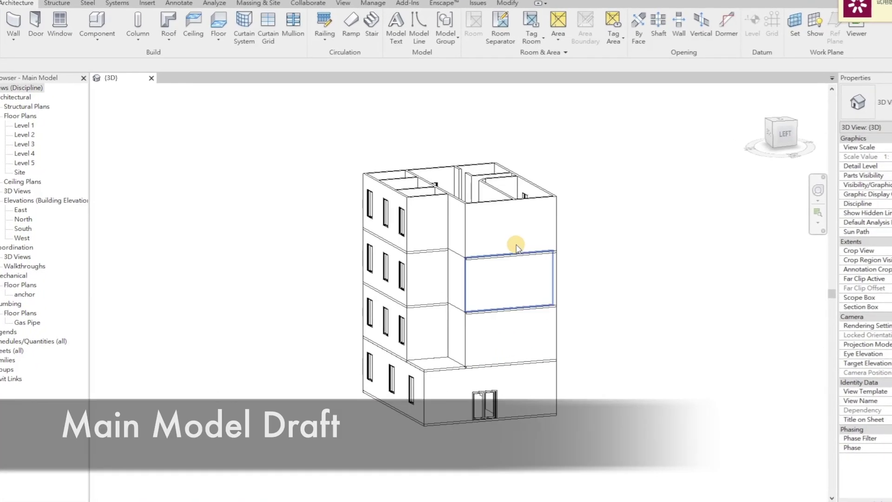
# Orbit the draft building to view its back side.
pyautogui.keyDown('shift'); pyautogui.moveTo(484, 218); pyautogui.dragTo(581, 299, button='middle'); pyautogui.keyUp('shift')
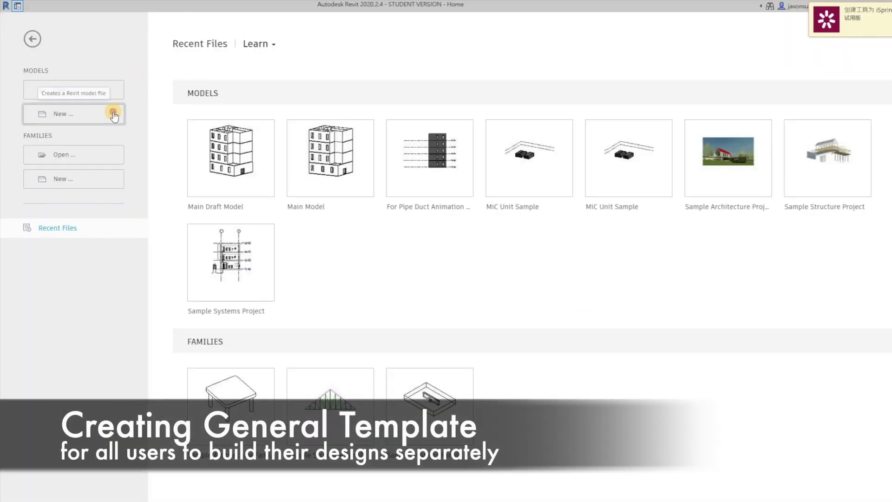
# Create a new project from the Construction Template and bring up its linked models list.
pyautogui.click(113, 114)
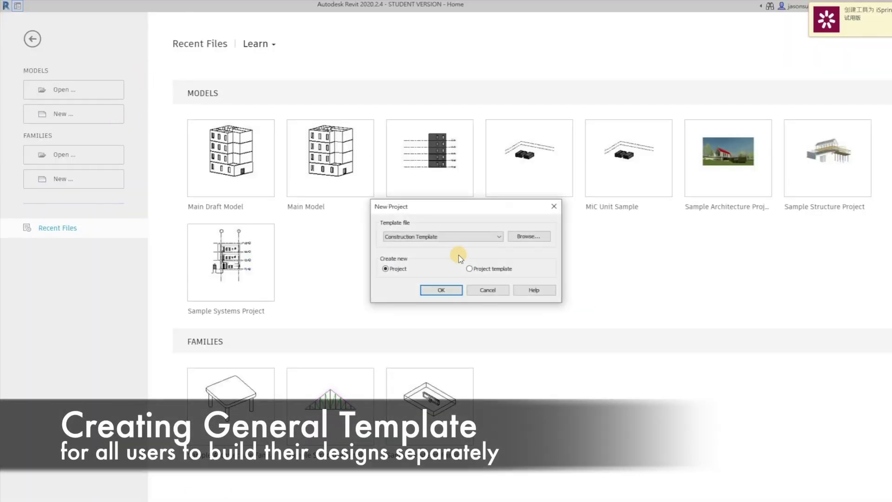
pyautogui.click(441, 288)
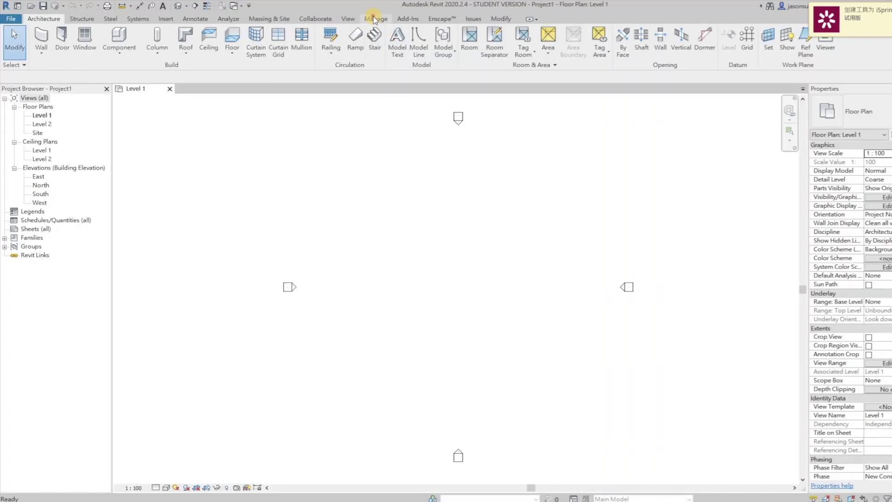
pyautogui.click(375, 19)
pyautogui.click(588, 46)
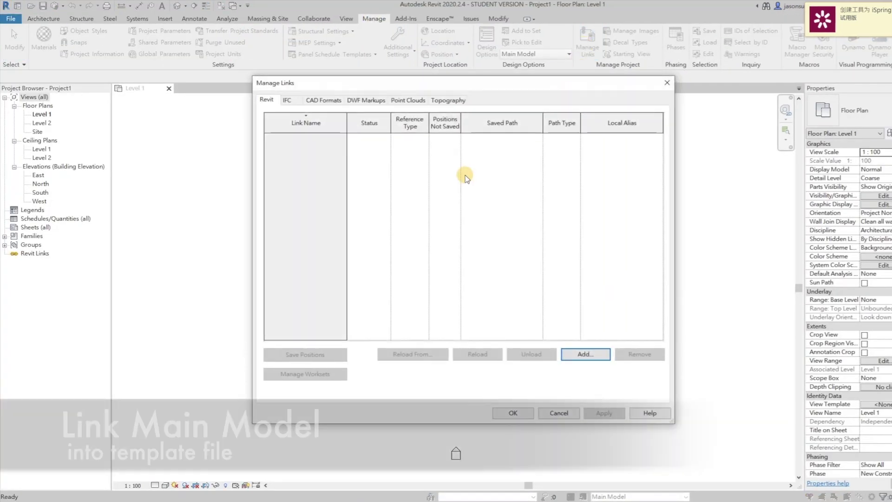
# Link Main Draft Model.rvt into the new project and open the East elevation.
pyautogui.click(582, 354)
pyautogui.click(304, 257)
pyautogui.doubleClick(358, 213)
pyautogui.doubleClick(367, 194)
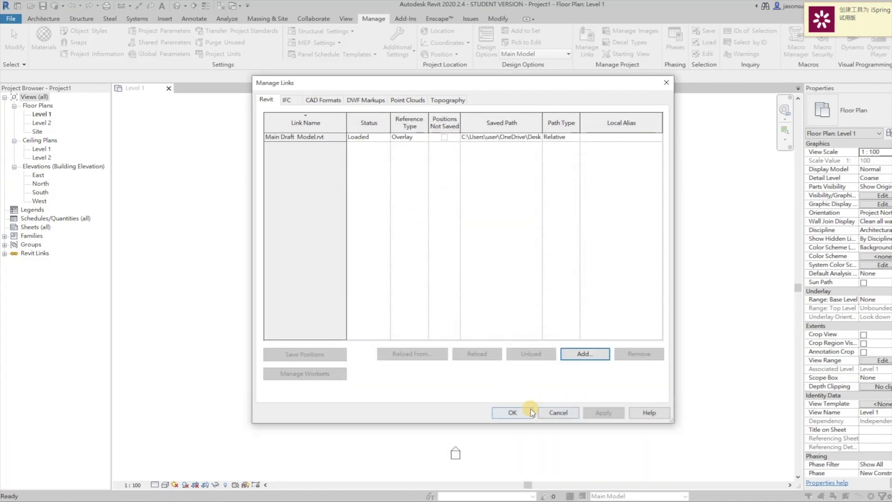
pyautogui.click(512, 412)
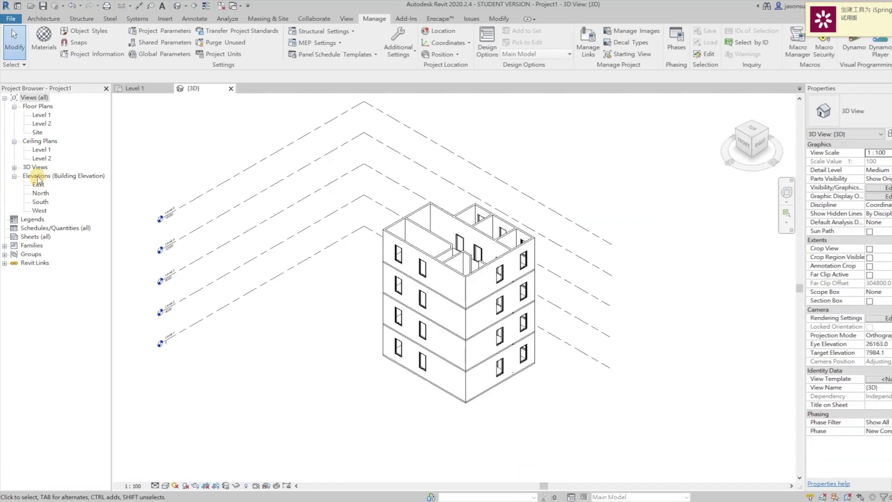
pyautogui.doubleClick(38, 183)
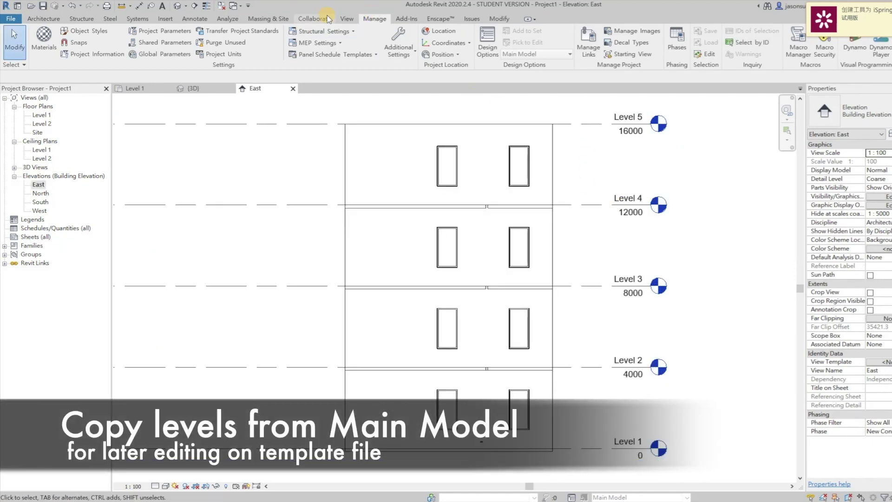
# Copy Levels 5, 4 and 1 from the linked draft model with Copy/Monitor.
pyautogui.click(314, 19)
pyautogui.click(465, 50)
pyautogui.click(501, 92)
pyautogui.click(573, 123)
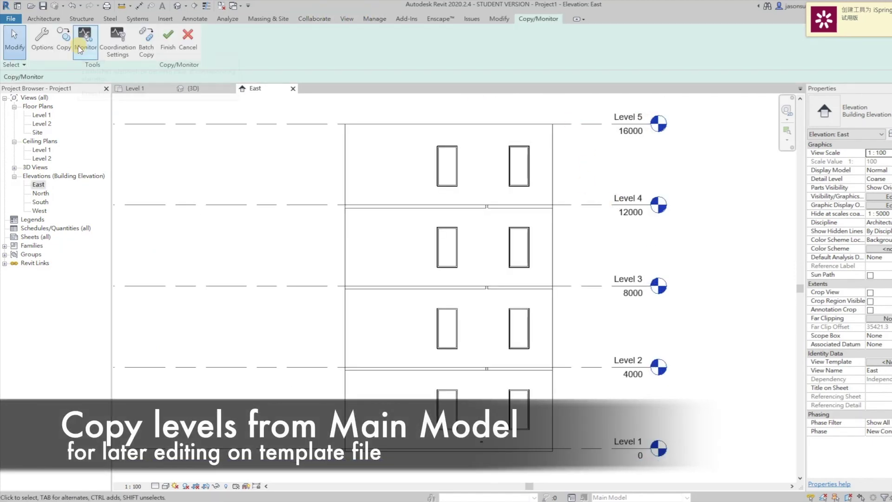
pyautogui.click(578, 123)
pyautogui.click(593, 204)
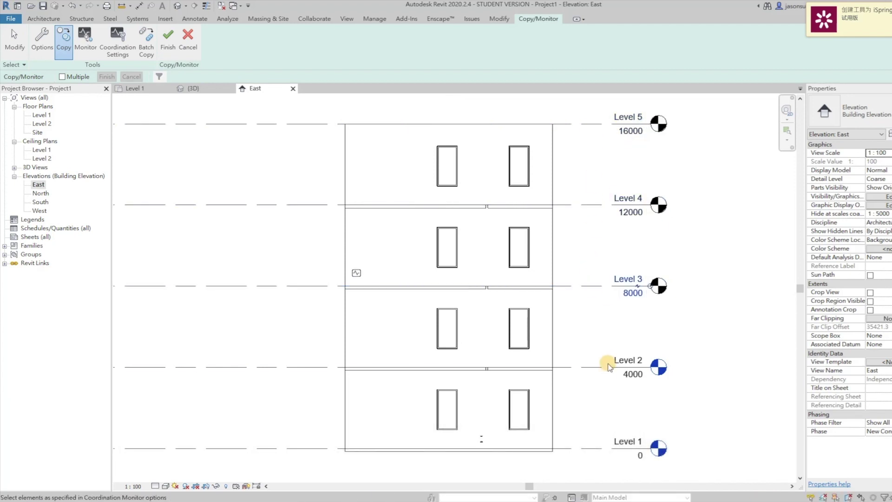
pyautogui.click(594, 449)
pyautogui.click(168, 42)
# Create floor plans for Levels 3 to 5, then check the Level 4 plan and 3D view.
pyautogui.click(347, 18)
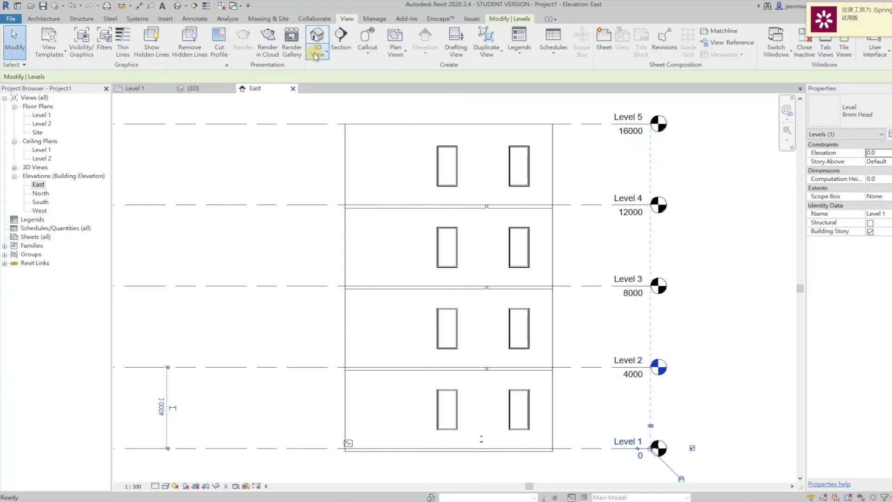
pyautogui.click(396, 48)
pyautogui.click(411, 70)
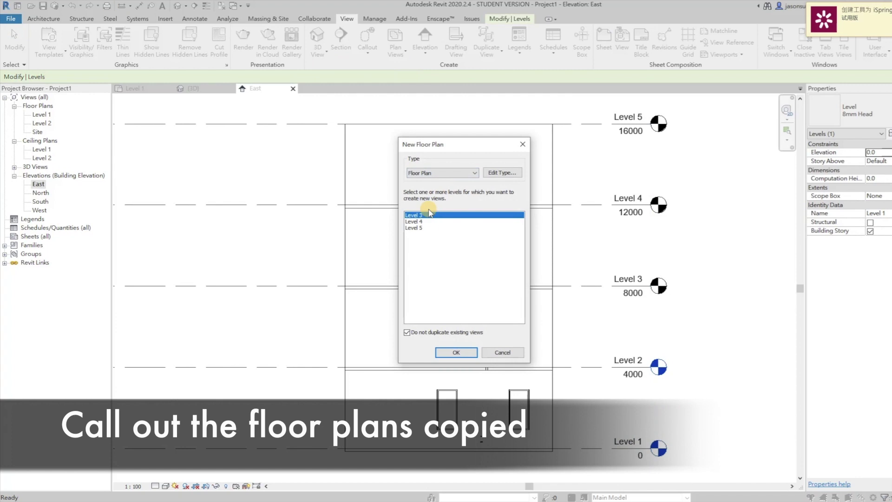
pyautogui.click(456, 352)
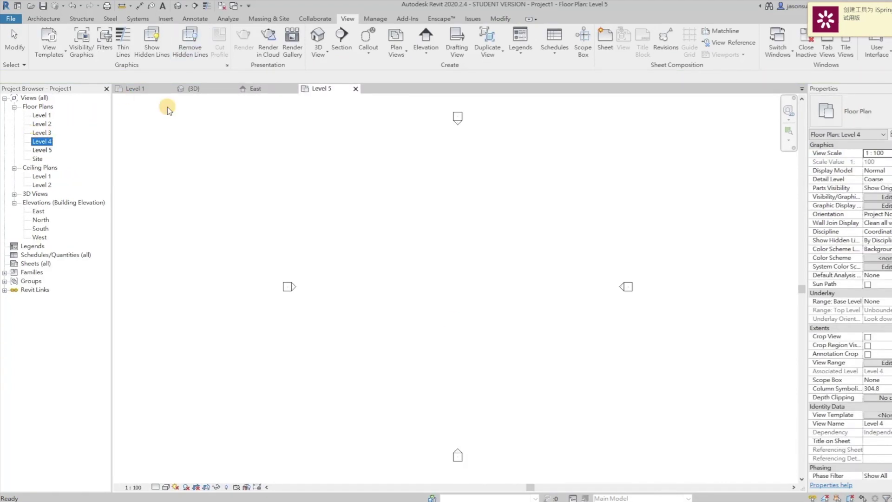
pyautogui.doubleClick(43, 141)
pyautogui.click(194, 88)
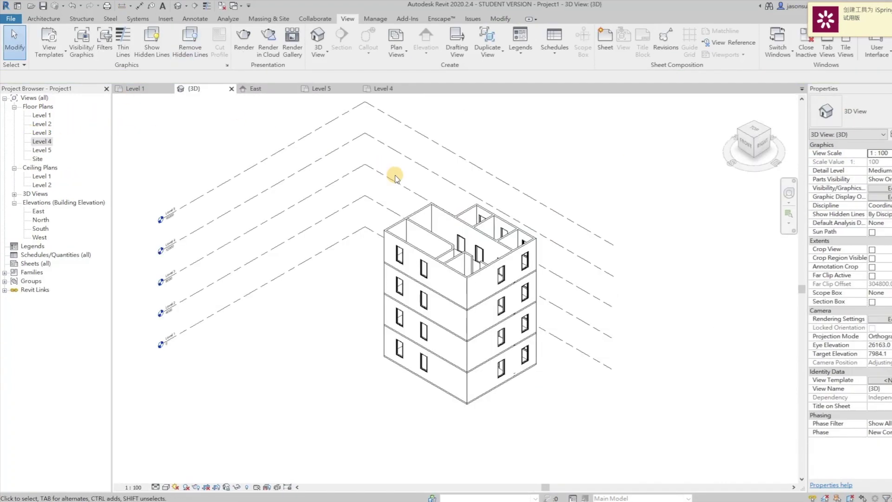
pyautogui.keyDown('shift'); pyautogui.moveTo(471, 226); pyautogui.dragTo(234, 259, button='middle'); pyautogui.keyUp('shift')
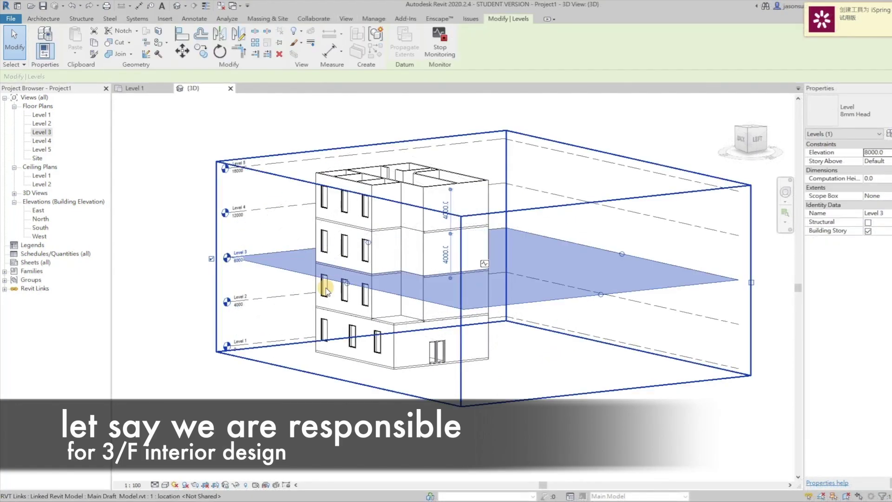
# On the Level 3 plan, place a Firenze 5'x10' Rectangle console desk in the lower-left room.
pyautogui.doubleClick(41, 132)
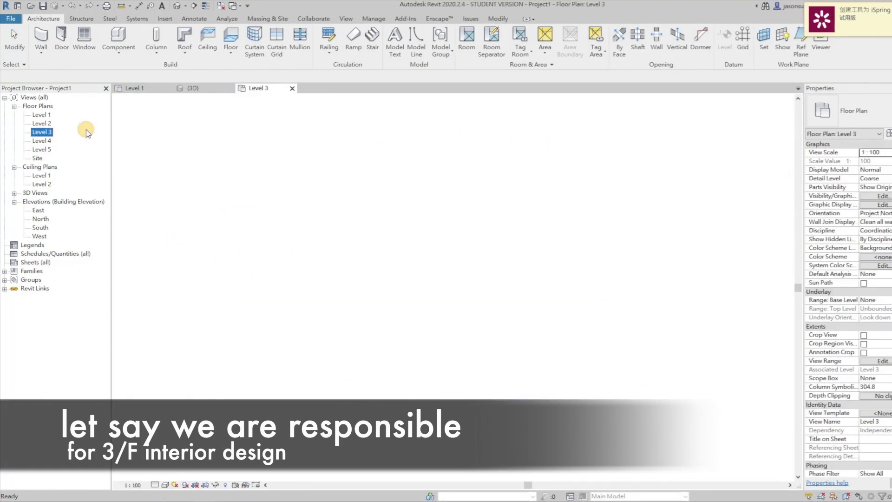
pyautogui.scroll(5, 505, 240)
pyautogui.scroll(-3, 607, 245)
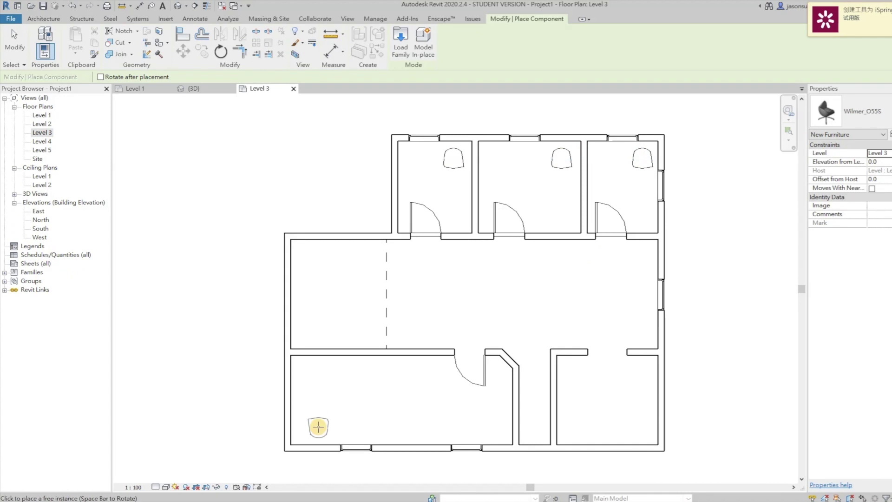
pyautogui.click(850, 112)
pyautogui.click(671, 231)
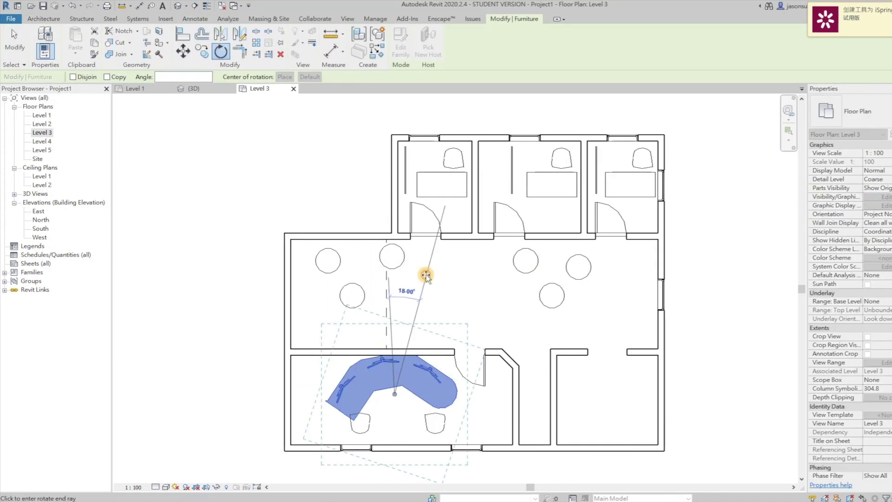
pyautogui.click(418, 255)
pyautogui.press('Escape')
pyautogui.click(411, 407)
pyautogui.click(389, 422)
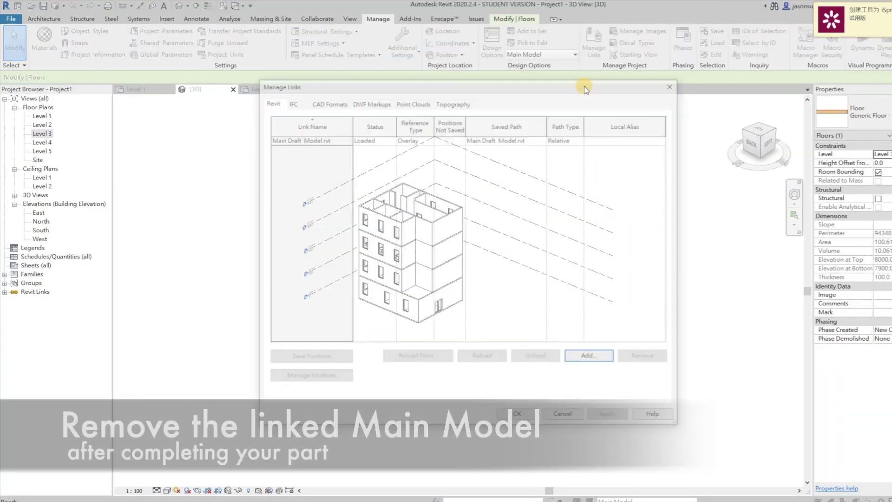
# Remove the Main Draft Model link from the project.
pyautogui.click(331, 138)
pyautogui.click(647, 358)
pyautogui.click(490, 272)
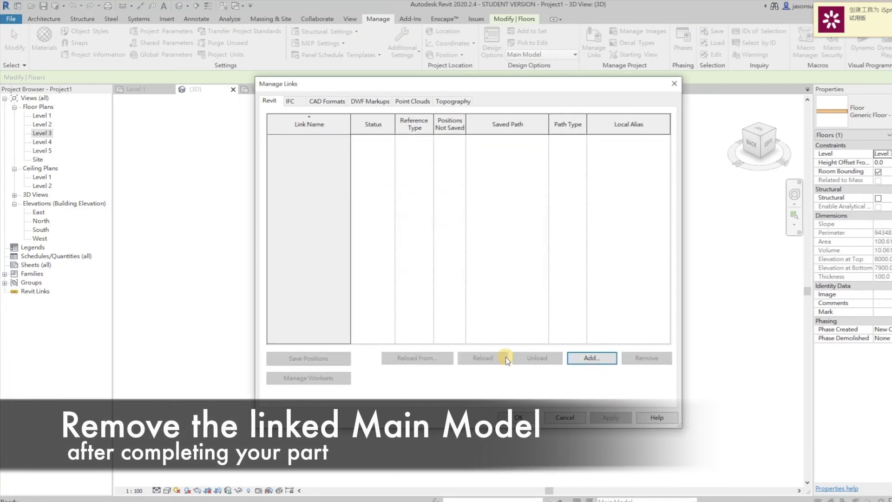
pyautogui.press('Return')
pyautogui.keyDown('shift'); pyautogui.moveTo(418, 250); pyautogui.dragTo(342, 233, button='middle'); pyautogui.keyUp('shift')
# Save the Level 3 part as a project file.
pyautogui.click(14, 19)
pyautogui.moveTo(28, 139)
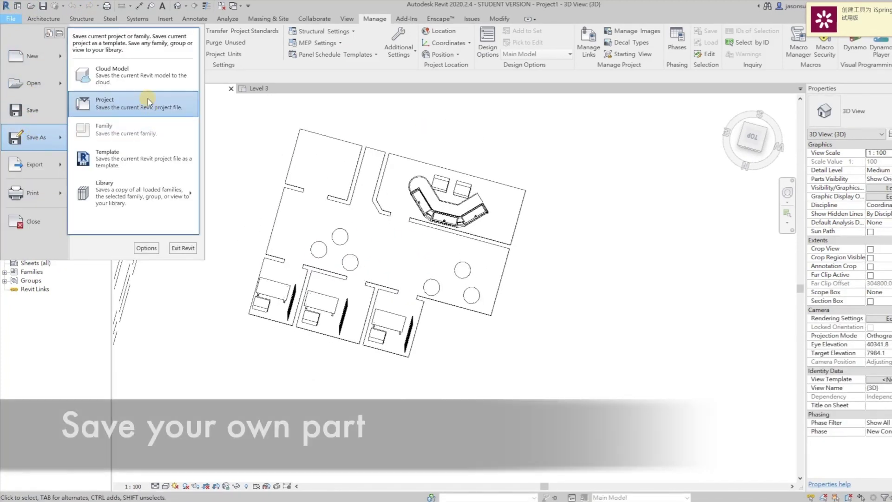
pyautogui.click(142, 122)
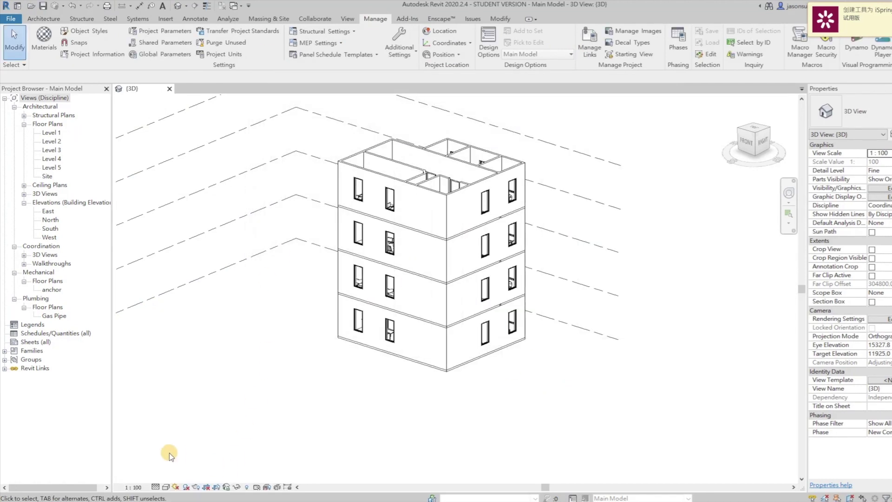
# Make the main model transparent through the graphic display settings and orbit to its back.
pyautogui.click(165, 487)
pyautogui.click(188, 414)
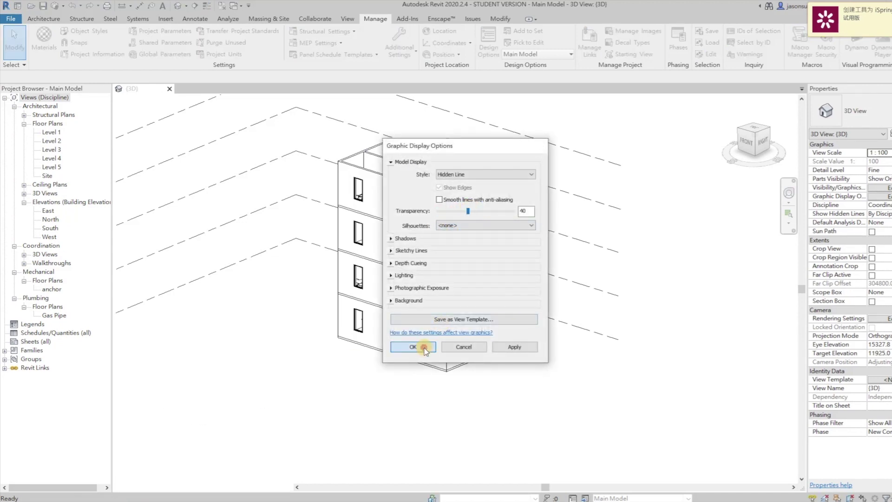
pyautogui.click(413, 347)
pyautogui.scroll(5, 464, 260)
pyautogui.scroll(-3, 449, 215)
pyautogui.keyDown('shift'); pyautogui.moveTo(449, 214); pyautogui.dragTo(534, 276, button='middle'); pyautogui.keyUp('shift')
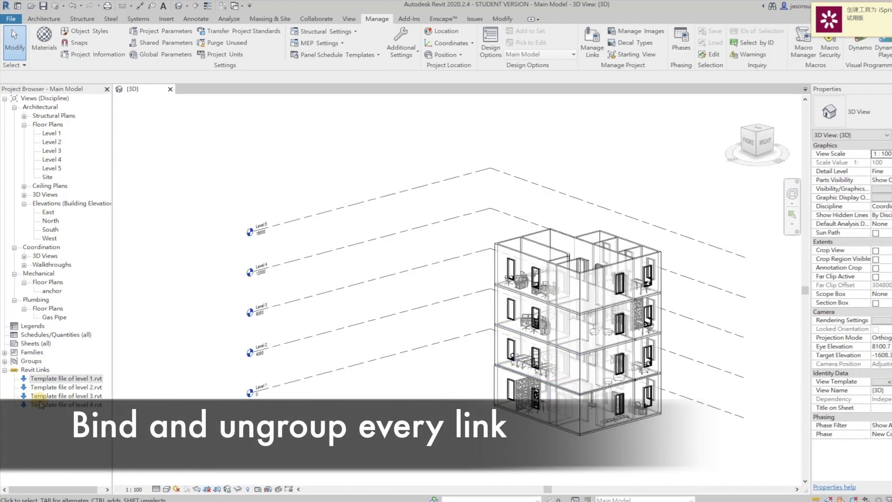
# Bind all instances of the level 1 template link into the main model, then remove the link.
pyautogui.rightClick(61, 378)
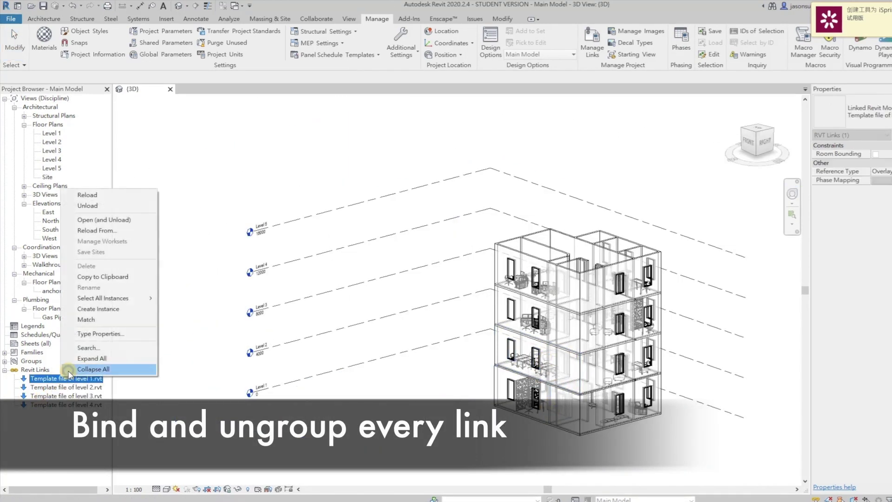
pyautogui.click(185, 300)
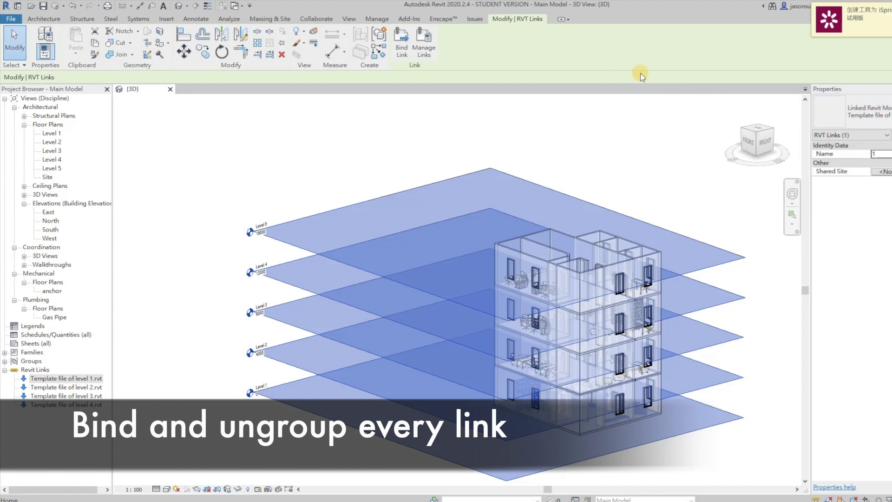
pyautogui.click(402, 42)
pyautogui.click(483, 288)
pyautogui.click(483, 272)
pyautogui.click(485, 296)
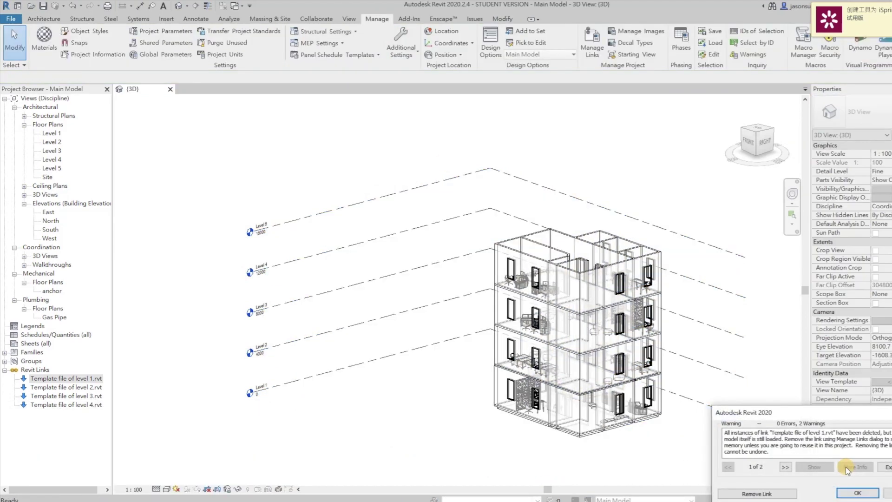
pyautogui.click(765, 493)
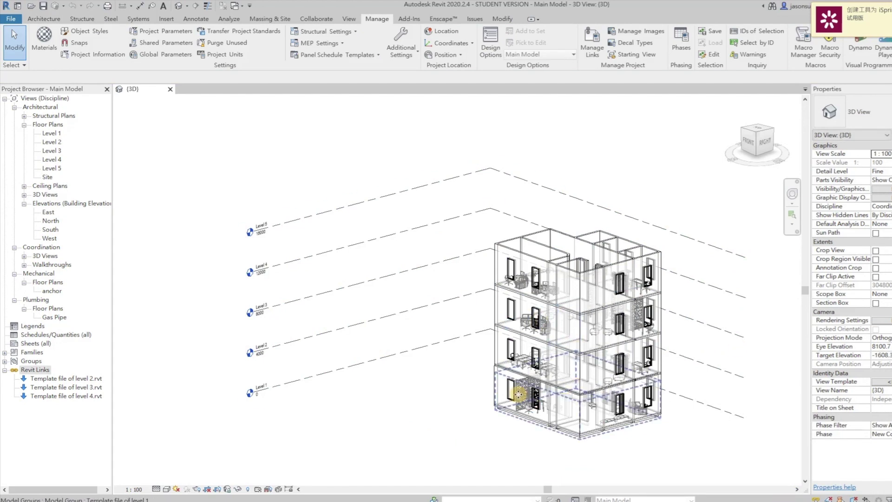
# Ungroup the bound Level 1 model group and check the divider panel and table stand are separate.
pyautogui.click(515, 394)
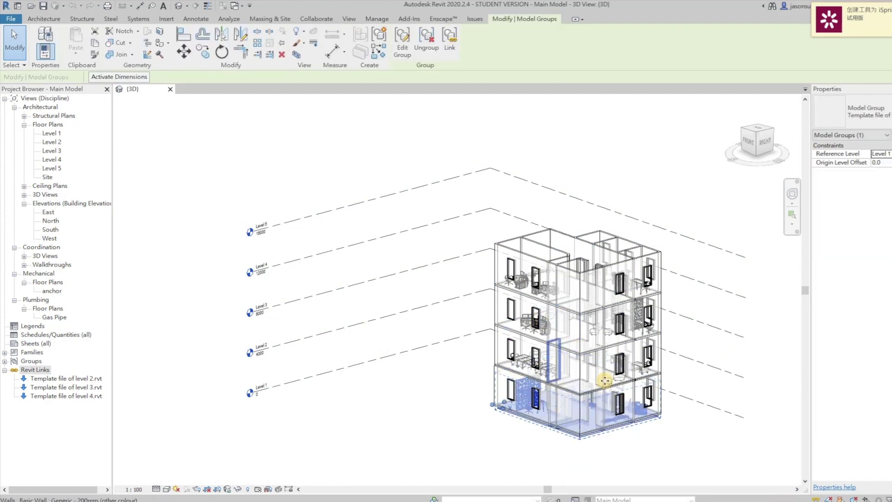
pyautogui.click(426, 61)
pyautogui.click(483, 438)
pyautogui.scroll(5, 524, 390)
pyautogui.scroll(2, 524, 389)
pyautogui.click(479, 371)
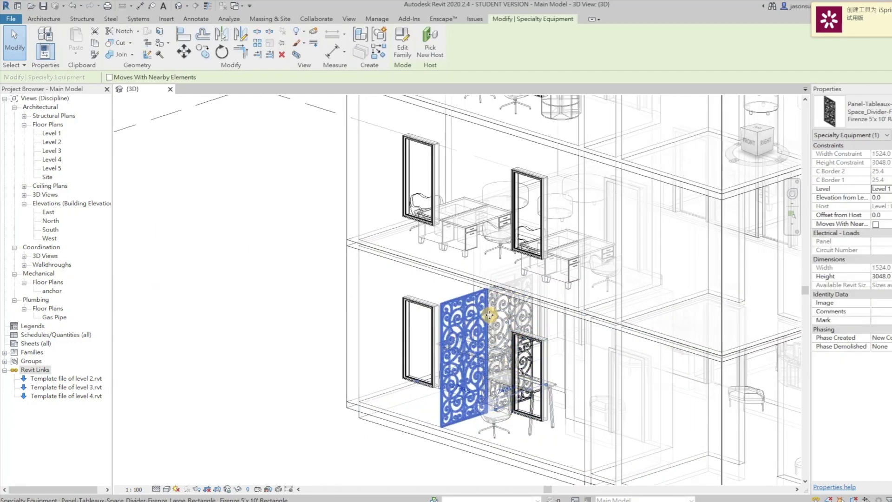
pyautogui.click(483, 367)
pyautogui.scroll(-7, 488, 363)
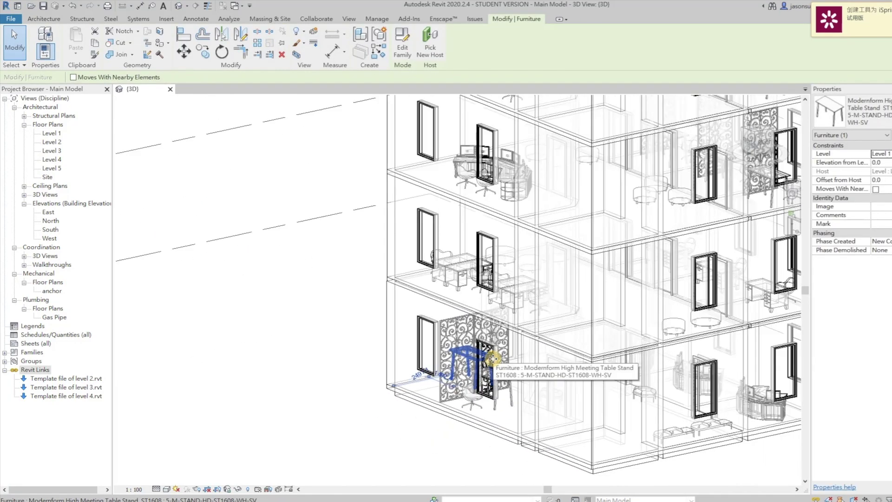
pyautogui.press('Escape')
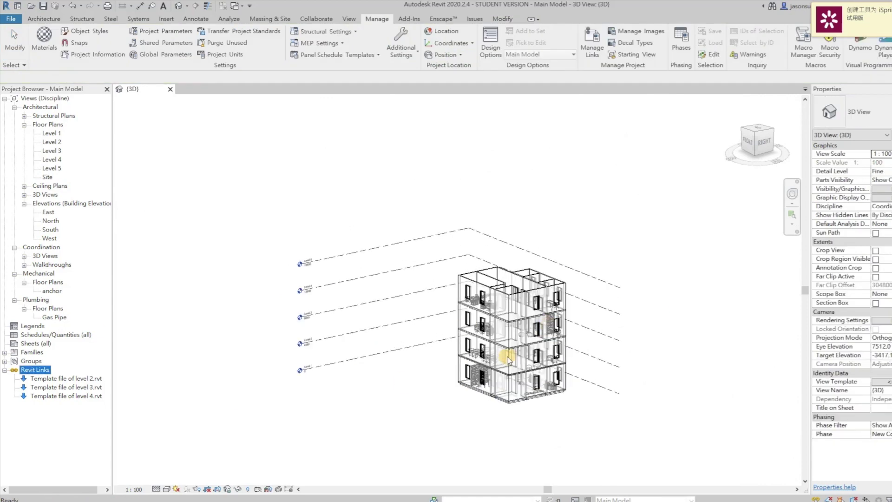
pyautogui.scroll(-1, 329, 371)
pyautogui.rightClick(78, 378)
# Select every instance of the level 2 template link to begin binding it.
pyautogui.click(184, 302)
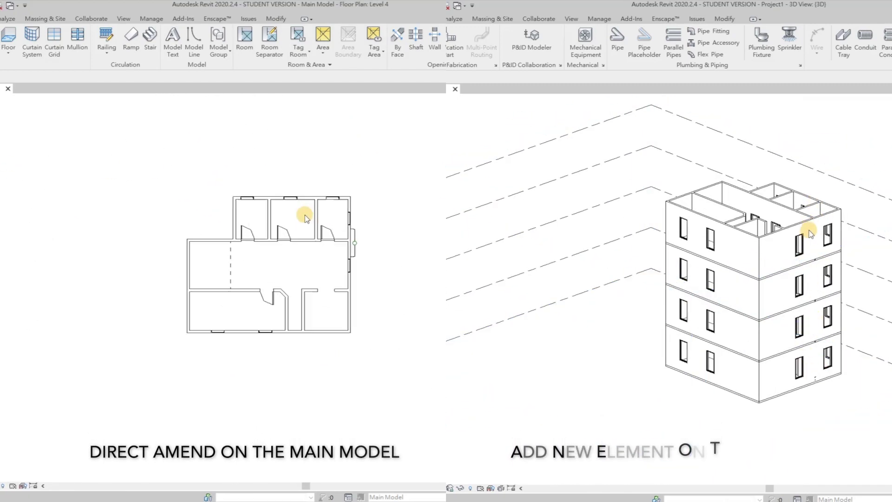
# Delete an interior wall on Level 4 and draw a same-type wall to the corner.
pyautogui.scroll(2, 305, 218)
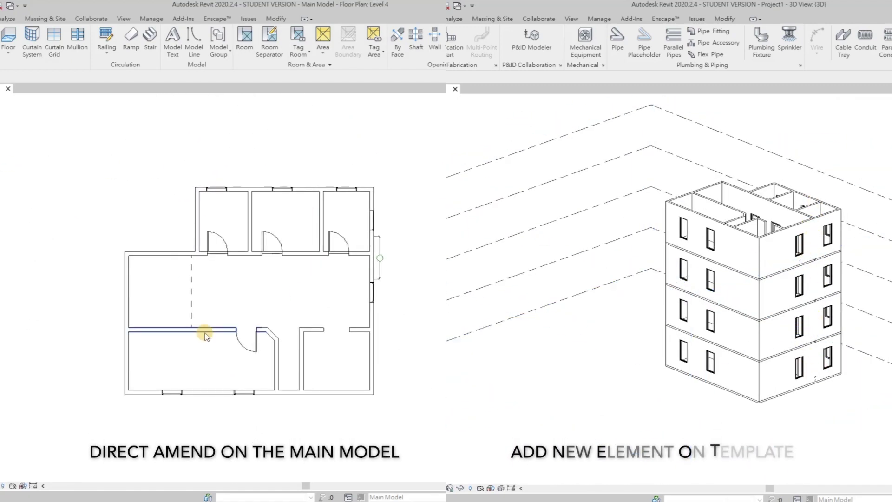
pyautogui.rightClick(163, 334)
pyautogui.click(200, 231)
pyautogui.rightClick(267, 343)
pyautogui.click(299, 191)
pyautogui.click(191, 255)
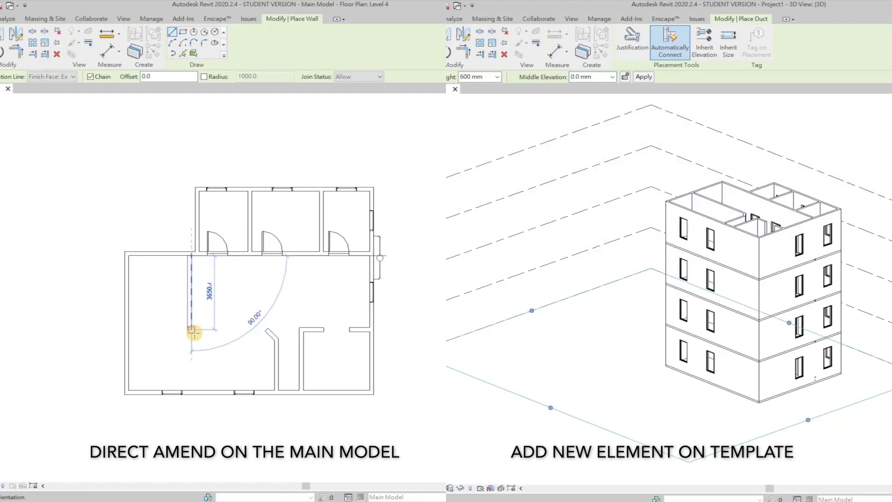
pyautogui.scroll(2, 266, 331)
pyautogui.click(266, 331)
pyautogui.write('16')
pyautogui.press('Escape')
pyautogui.press('Escape')
pyautogui.scroll(-3, 250, 321)
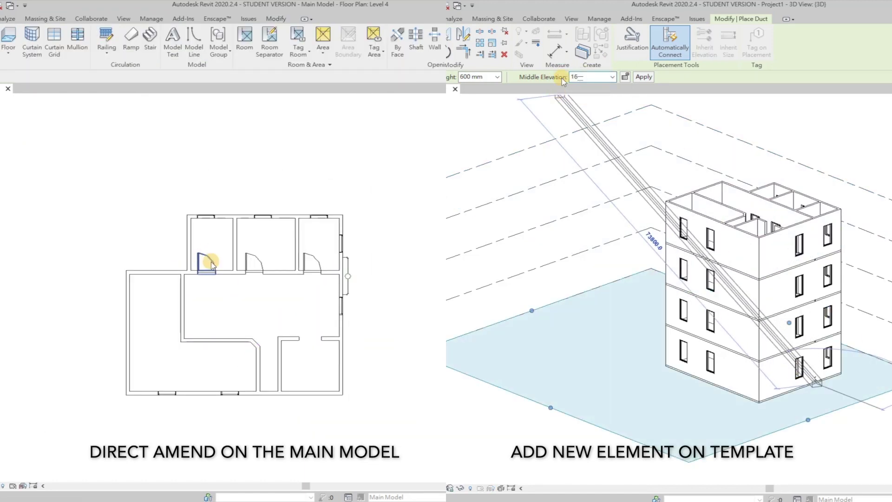
# Add a similar door in the lower wall, set the duct's Middle Elevation to 16000 mm, then delete the door.
pyautogui.rightClick(211, 265)
pyautogui.click(242, 119)
pyautogui.press('Return')
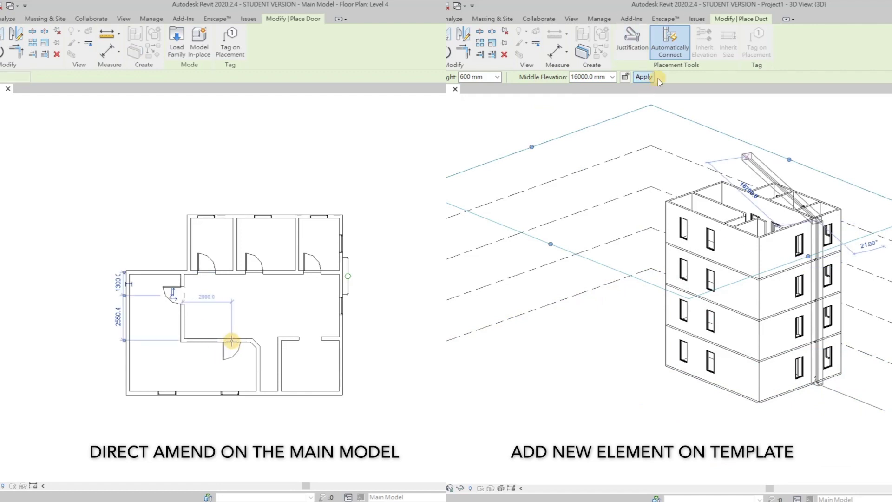
pyautogui.click(232, 340)
pyautogui.scroll(2, 235, 278)
pyautogui.scroll(5, 795, 279)
pyautogui.rightClick(233, 229)
pyautogui.click(288, 370)
# Shift the Level 4 interior wall further left and bring up Project1's linked models list.
pyautogui.click(841, 190)
pyautogui.rightClick(255, 268)
pyautogui.click(273, 237)
pyautogui.scroll(-5, 737, 225)
pyautogui.moveTo(298, 239); pyautogui.dragTo(269, 238)
pyautogui.rightClick(269, 209)
pyautogui.click(288, 225)
pyautogui.click(599, 19)
pyautogui.click(284, 237)
pyautogui.click(813, 47)
# Slide the door left and remove the linked model from Project1.
pyautogui.moveTo(301, 263); pyautogui.dragTo(288, 265)
pyautogui.click(867, 355)
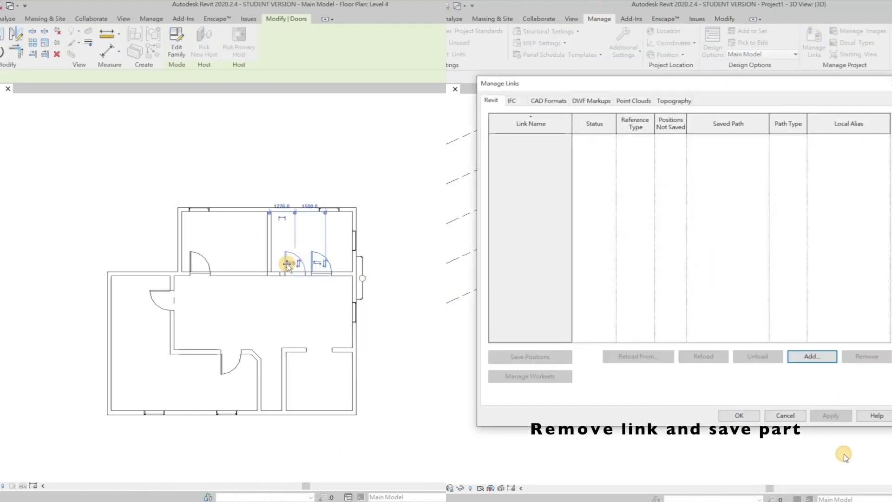
pyautogui.click(761, 418)
# Save Project1 with its duct as a new file.
pyautogui.click(268, 273)
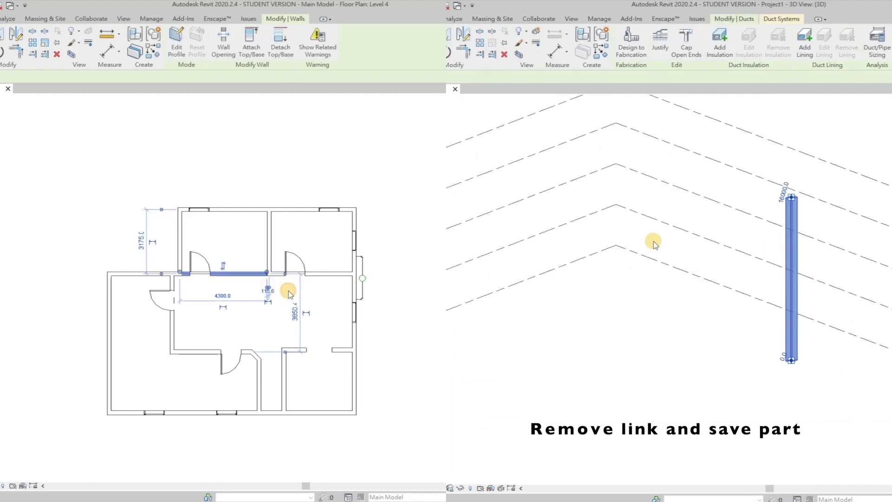
pyautogui.scroll(3, 266, 265)
pyautogui.click(251, 305)
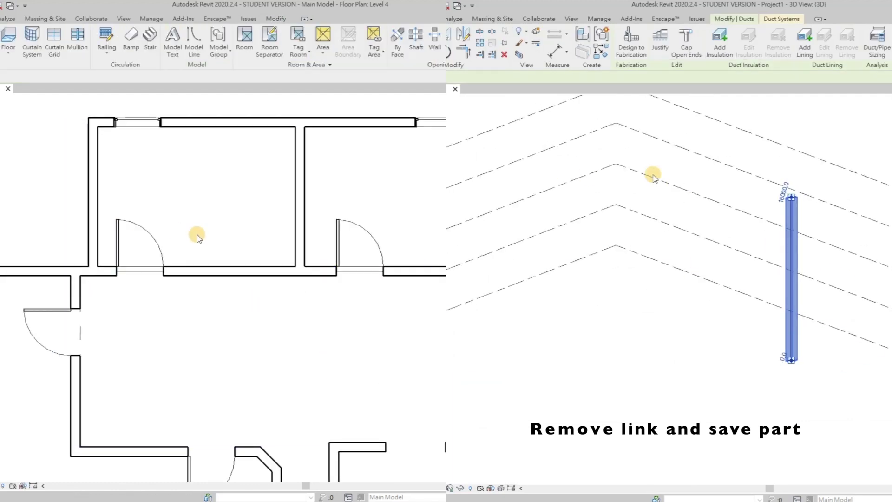
pyautogui.hotkey('ctrl', 'shift', 's')
pyautogui.scroll(-3, 243, 319)
pyautogui.click(287, 286)
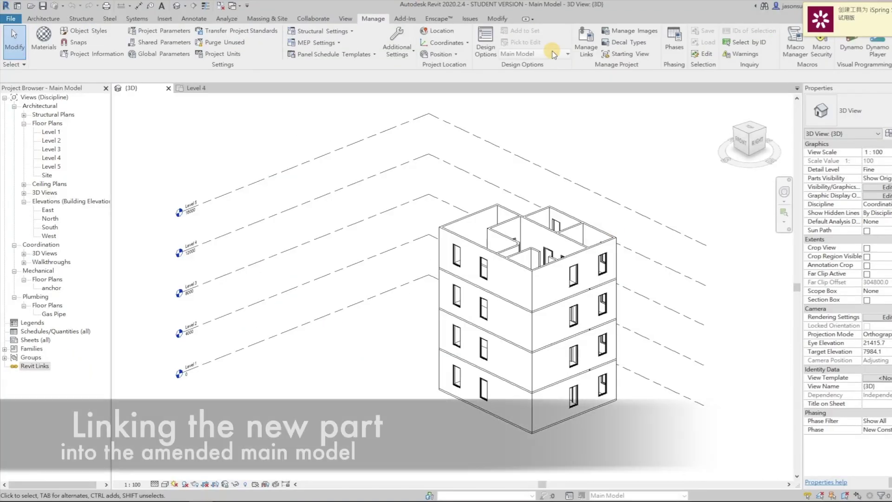
# Start adding a new Revit link from the Main Model's linked models list.
pyautogui.click(586, 44)
pyautogui.click(581, 355)
pyautogui.scroll(-5, 387, 262)
# Link the saved duct file into the Main Model.
pyautogui.doubleClick(392, 267)
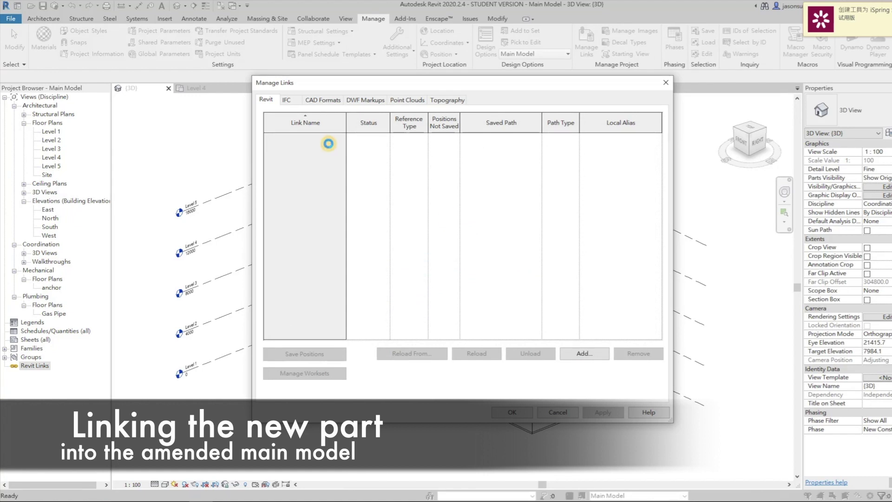
pyautogui.click(512, 412)
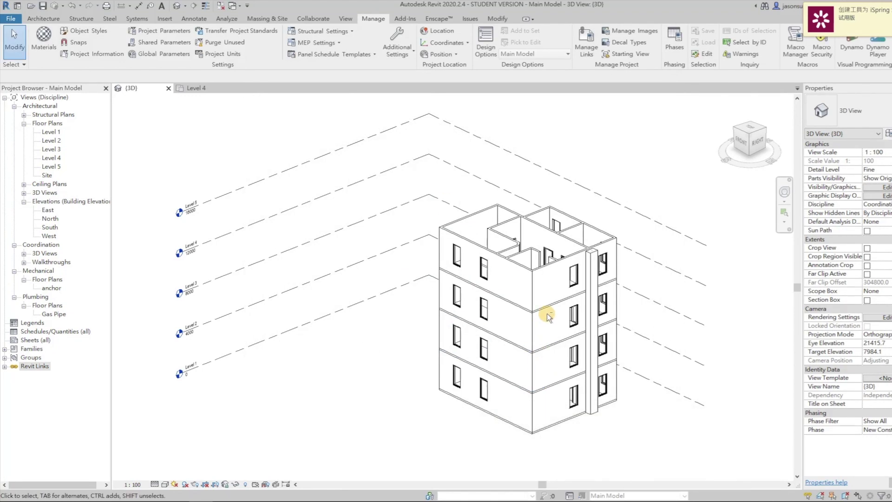
pyautogui.click(587, 263)
pyautogui.press('Escape')
# Bind all instances of the duct link into the Main Model, accepting the bind options and warning.
pyautogui.click(4, 366)
pyautogui.click(60, 375)
pyautogui.rightClick(61, 374)
pyautogui.moveTo(103, 300)
pyautogui.click(171, 308)
pyautogui.click(397, 41)
pyautogui.click(442, 286)
pyautogui.click(456, 267)
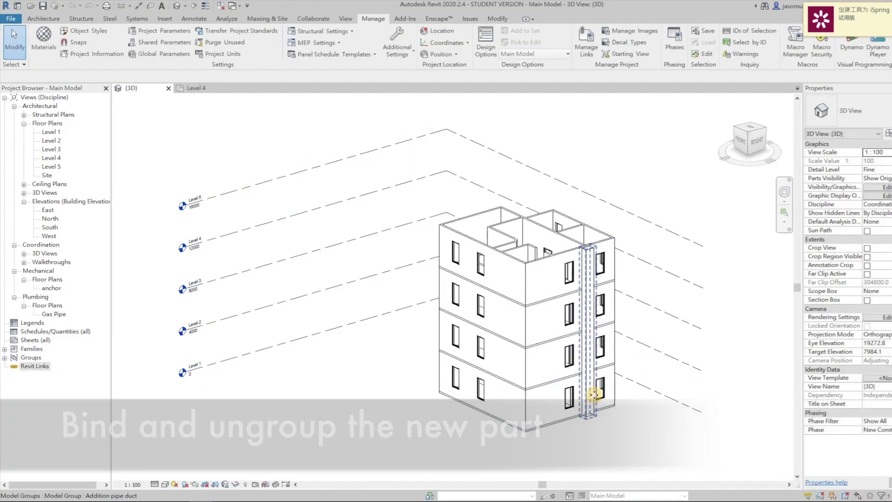